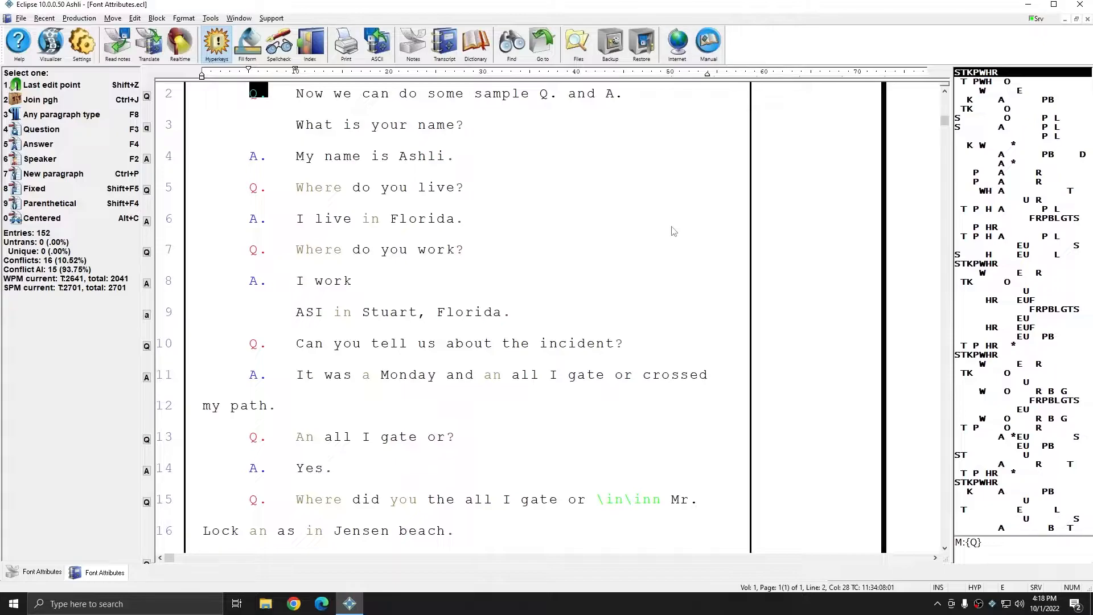
Step: Select the first name on line 4, view its text attribute and font options, and close both without changes
{"action": "double_click", "coordinate": [403, 161]}
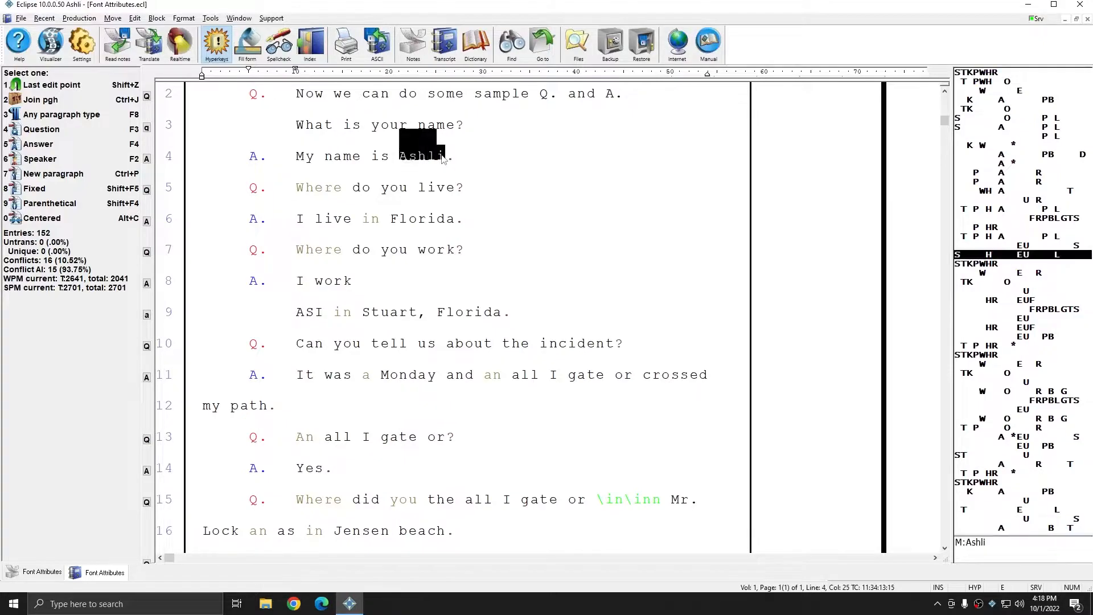
{"action": "left_click", "coordinate": [193, 21]}
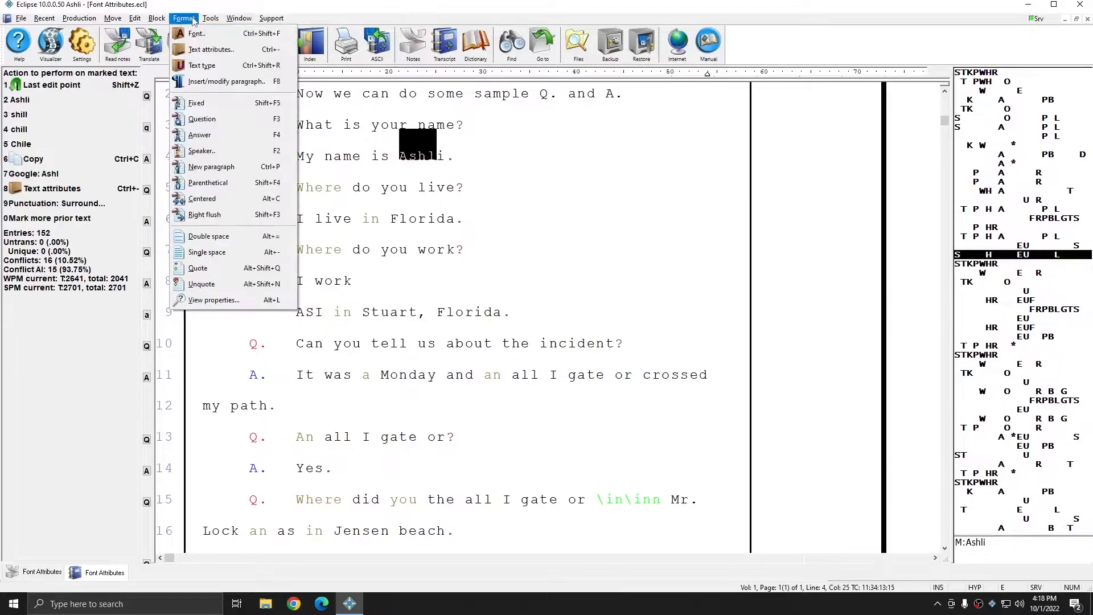
{"action": "left_click", "coordinate": [210, 49]}
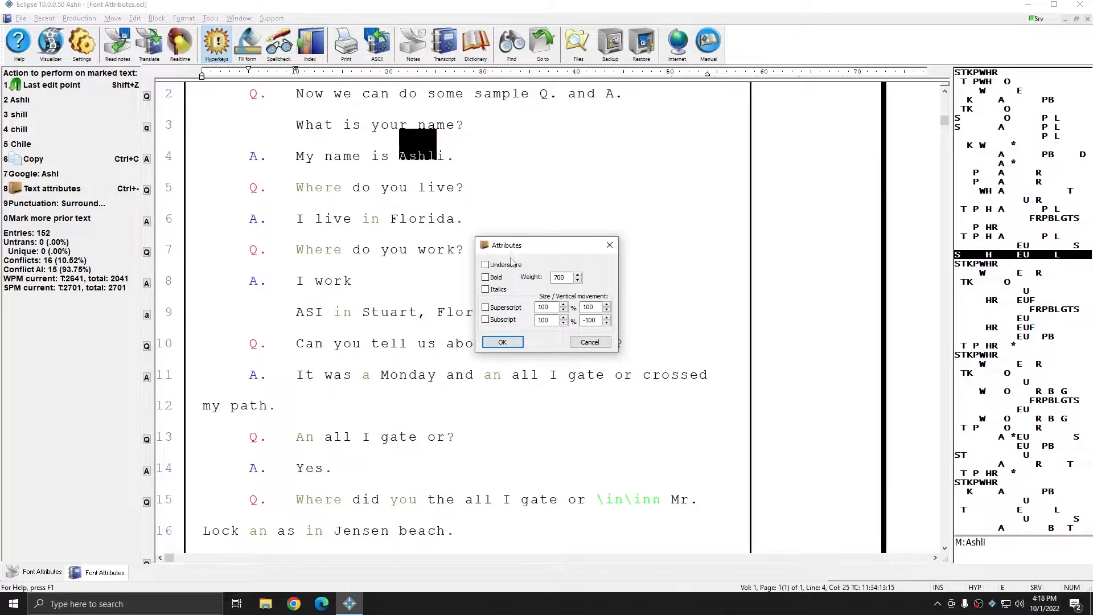
{"action": "left_click", "coordinate": [609, 245]}
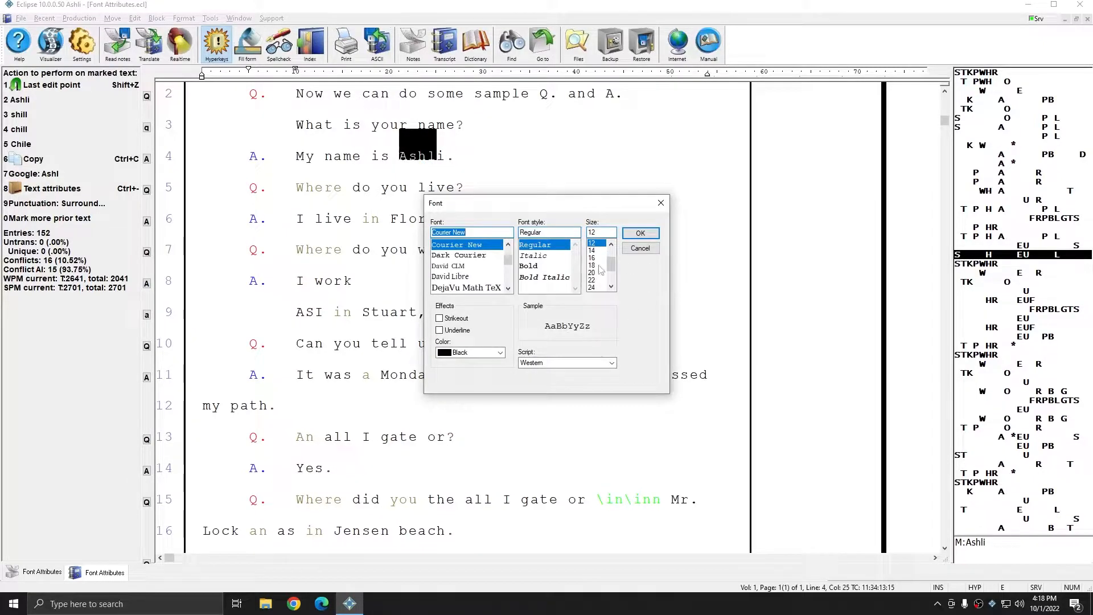
{"action": "left_click", "coordinate": [661, 202]}
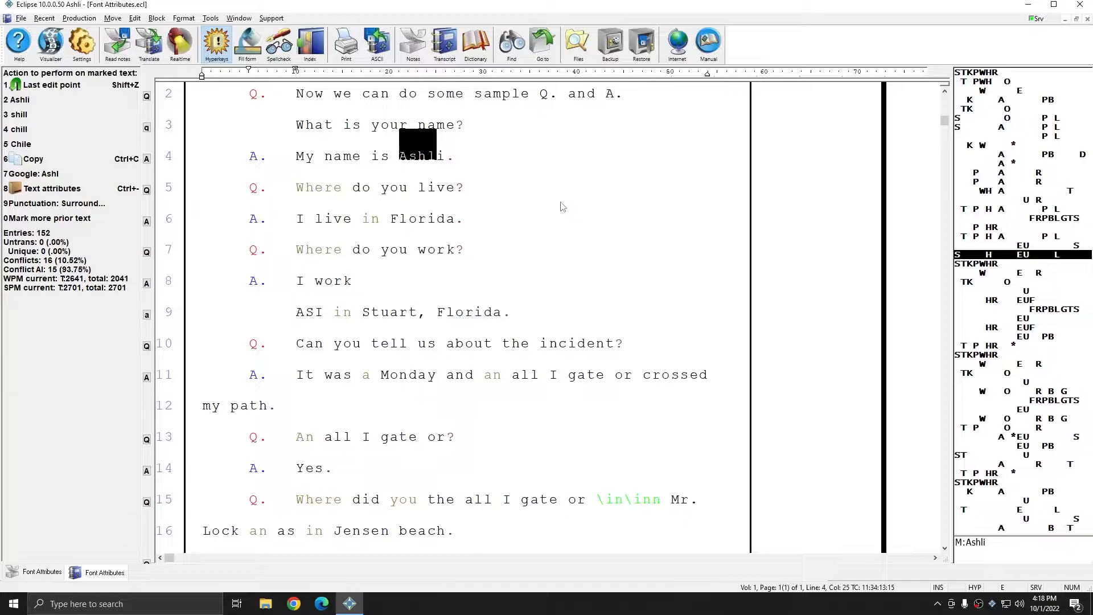
Step: Globally define the first name on line 4 as bold in the main dictionary, enclosing it in {b} and {n}
{"action": "left_click", "coordinate": [404, 161]}
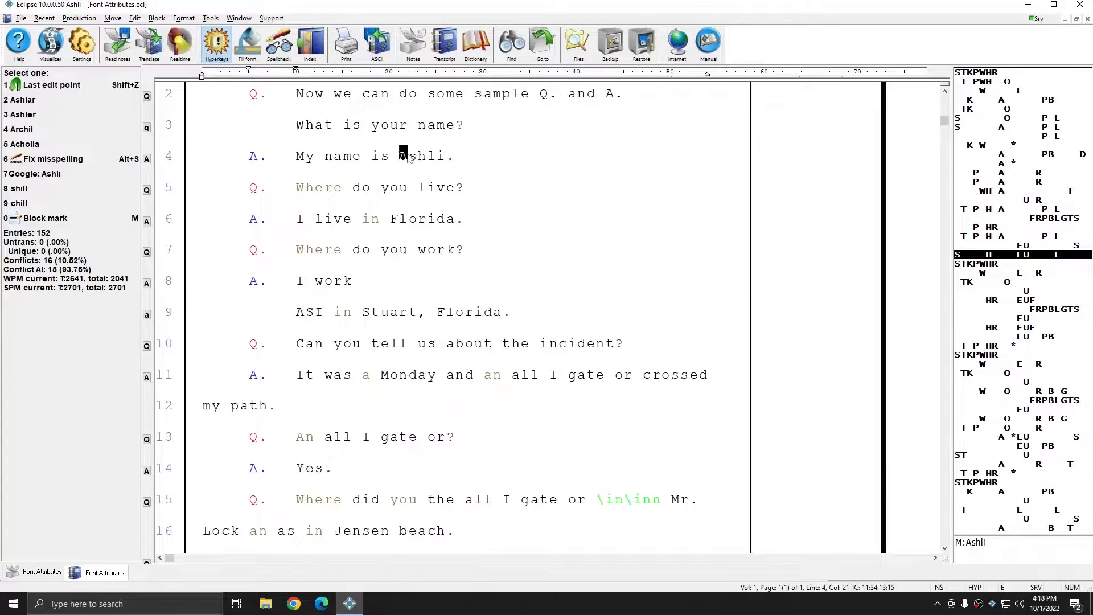
{"action": "key", "text": "d"}
{"action": "key", "text": "Home"}
{"action": "type", "text": "{"}
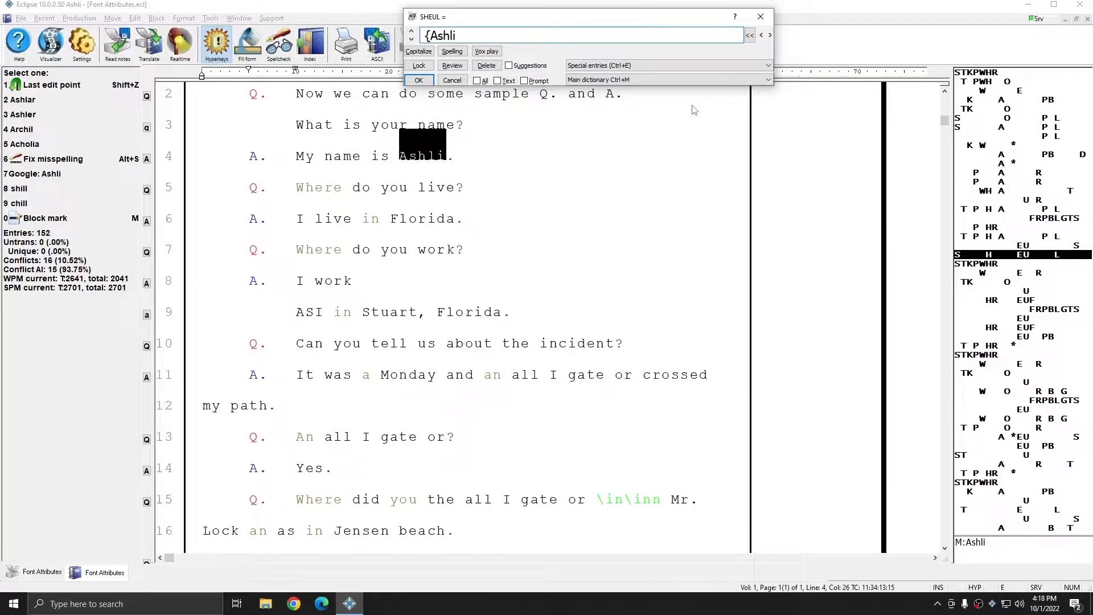
{"action": "type", "text": "b}"}
{"action": "type", "text": "{n"}
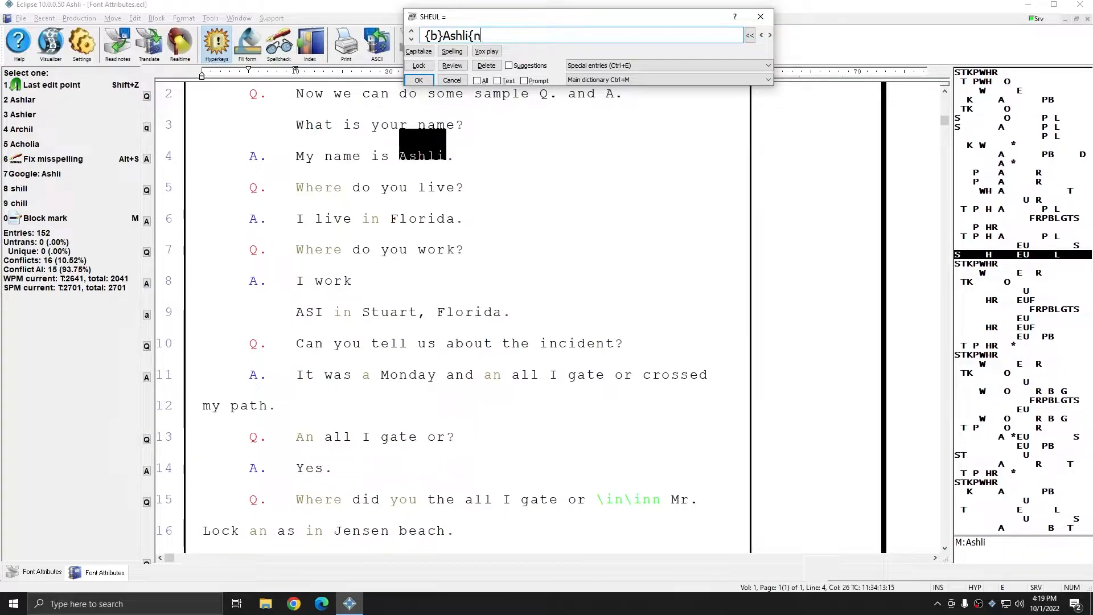
{"action": "type", "text": "}"}
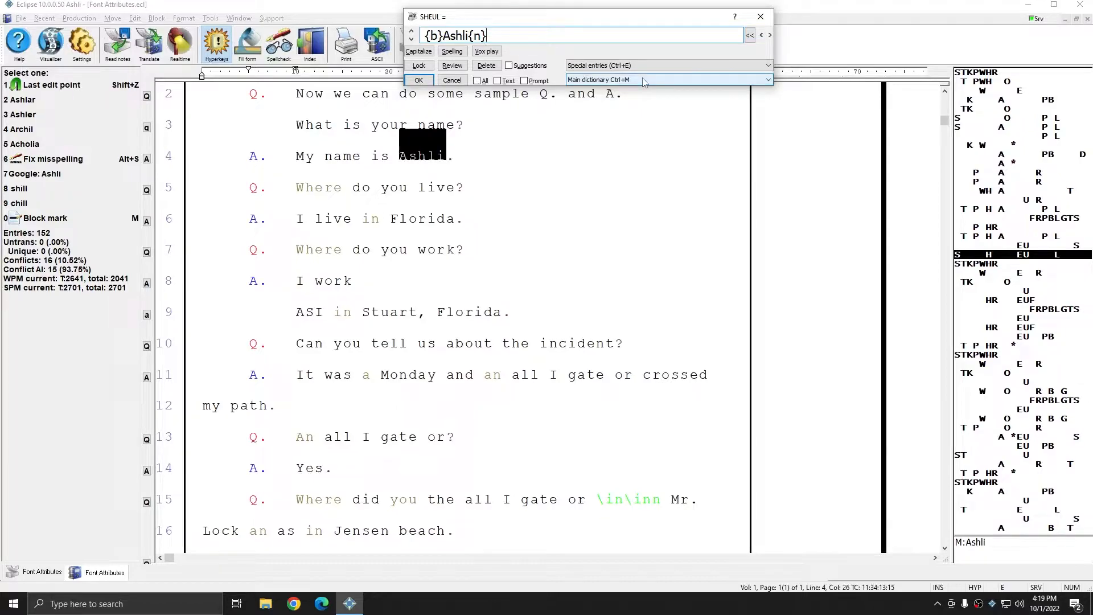
{"action": "key", "text": "Return"}
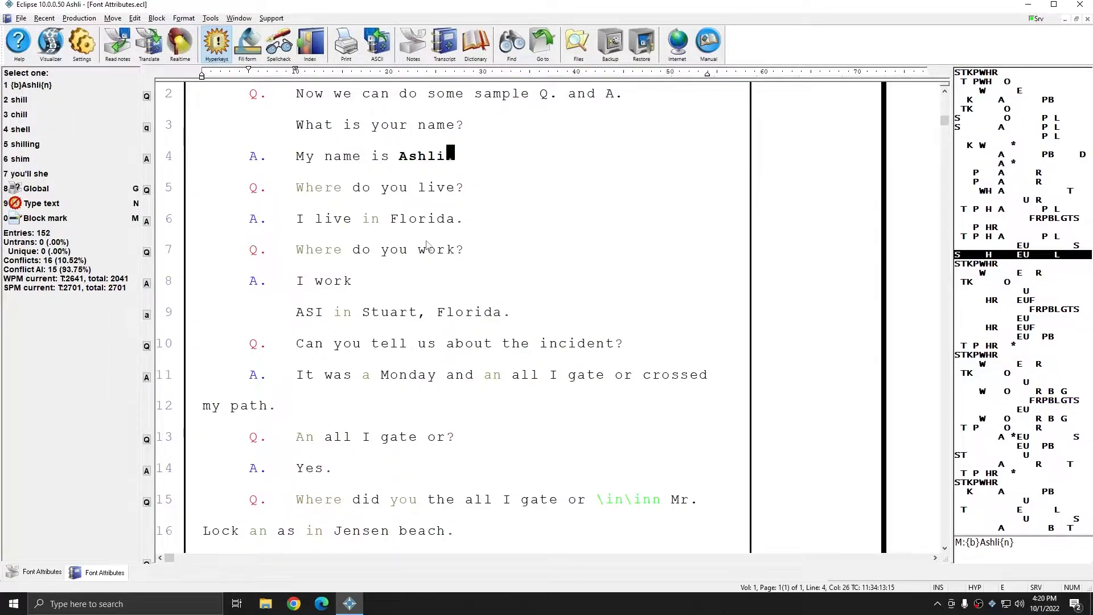
Step: Globally define Florida on line 6 as underlined in the main dictionary with the entry {u}Florida{n}
{"action": "left_click", "coordinate": [396, 220]}
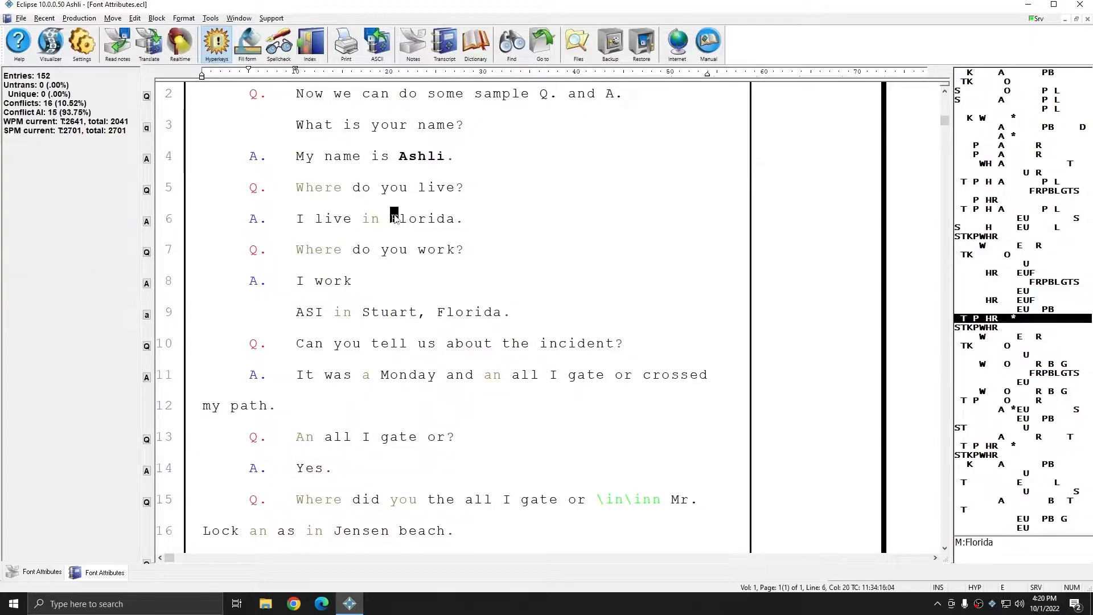
{"action": "key", "text": "g"}
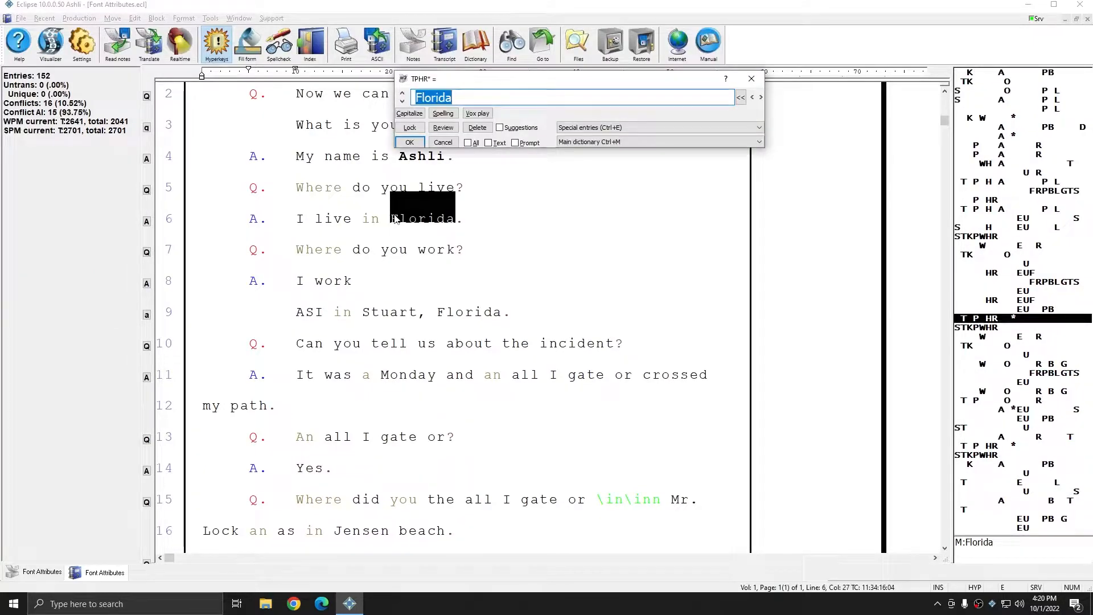
{"action": "key", "text": "Home"}
{"action": "type", "text": "{u}"}
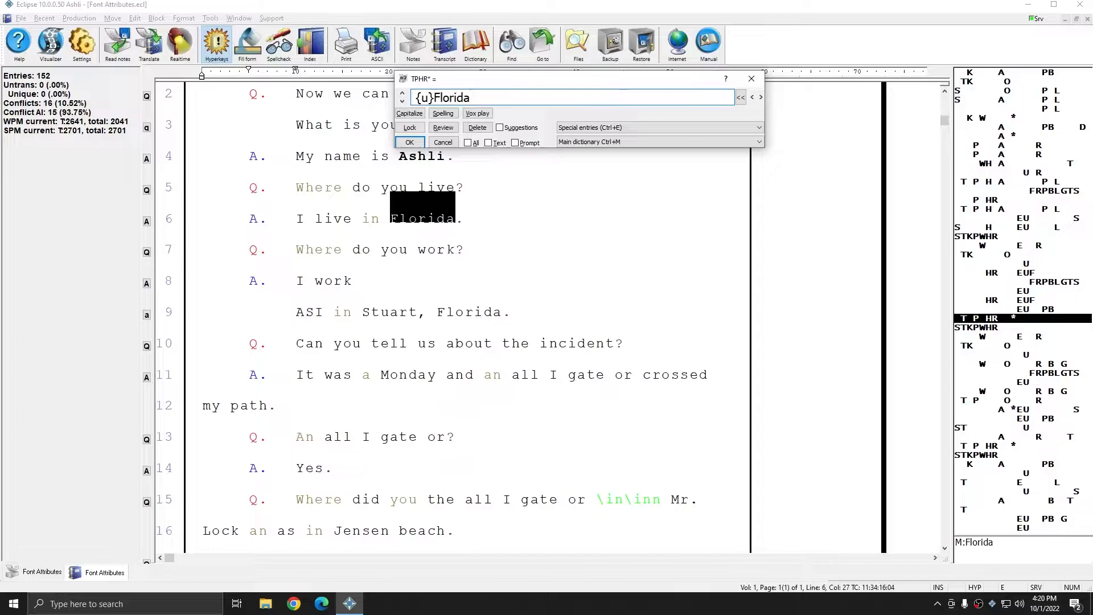
{"action": "type", "text": "{n}"}
{"action": "key", "text": "Return"}
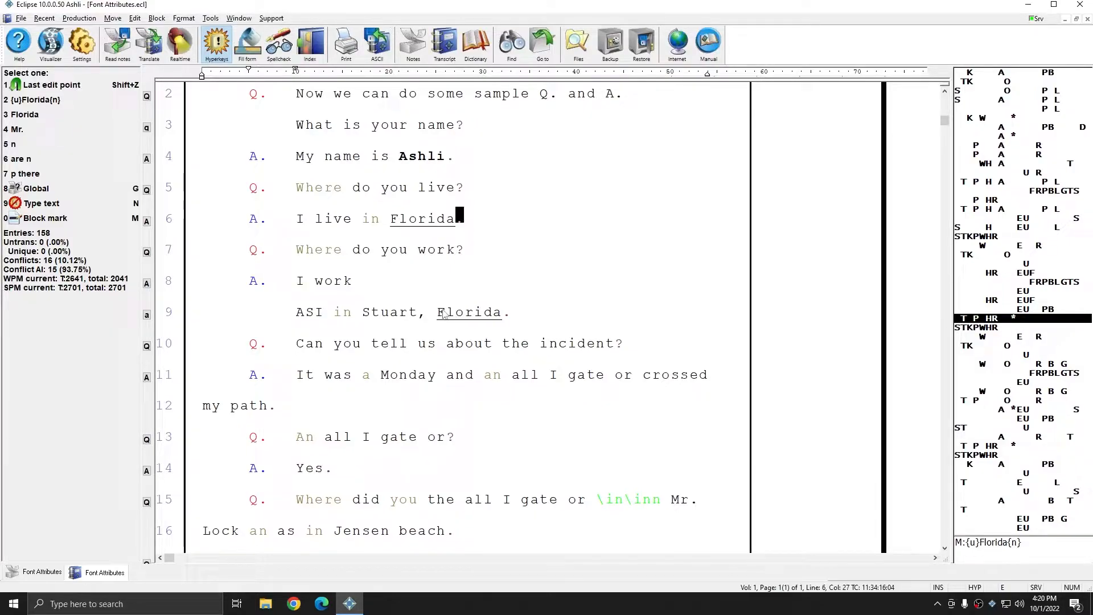
Step: Globally define the "Mr." name at the end of line 15 with only an opening {i} italics code
{"action": "scroll", "coordinate": [446, 315], "scroll_direction": "down", "scroll_amount": 2}
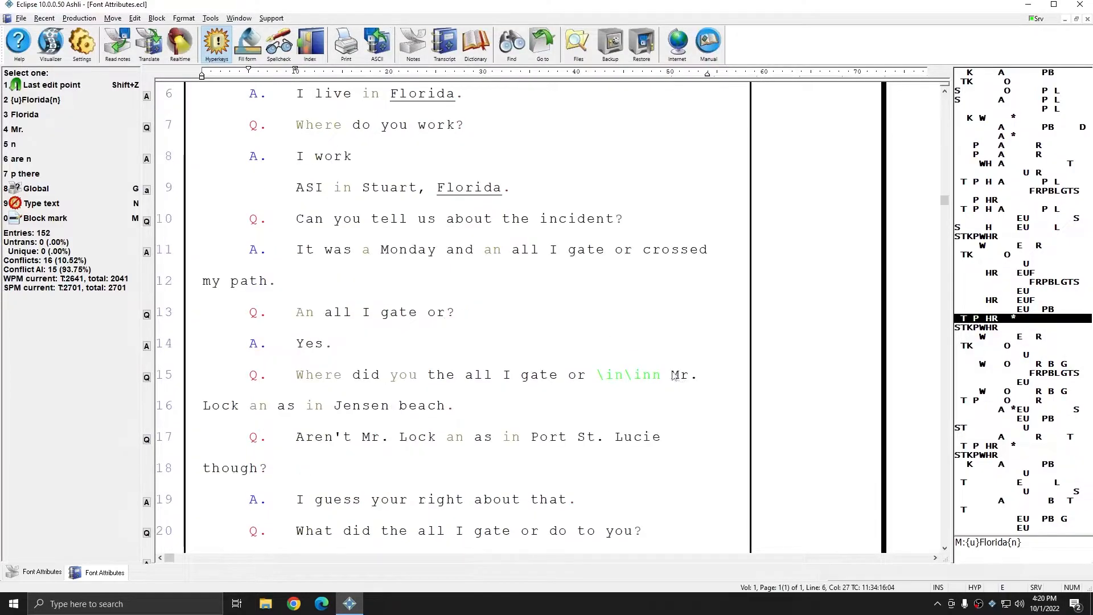
{"action": "left_click", "coordinate": [676, 375]}
{"action": "key", "text": "g"}
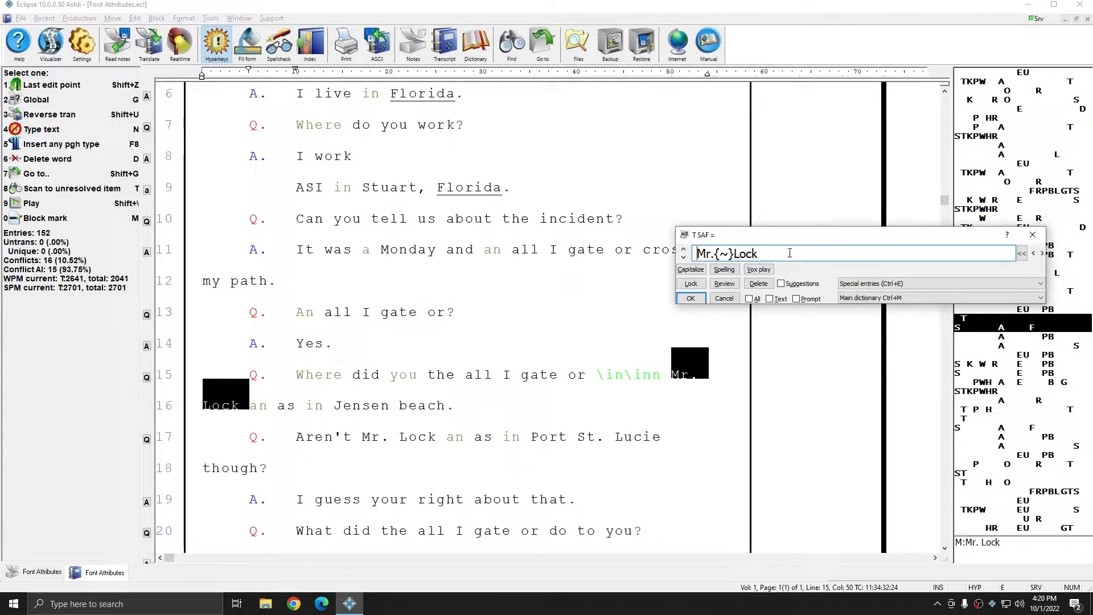
{"action": "type", "text": "{"}
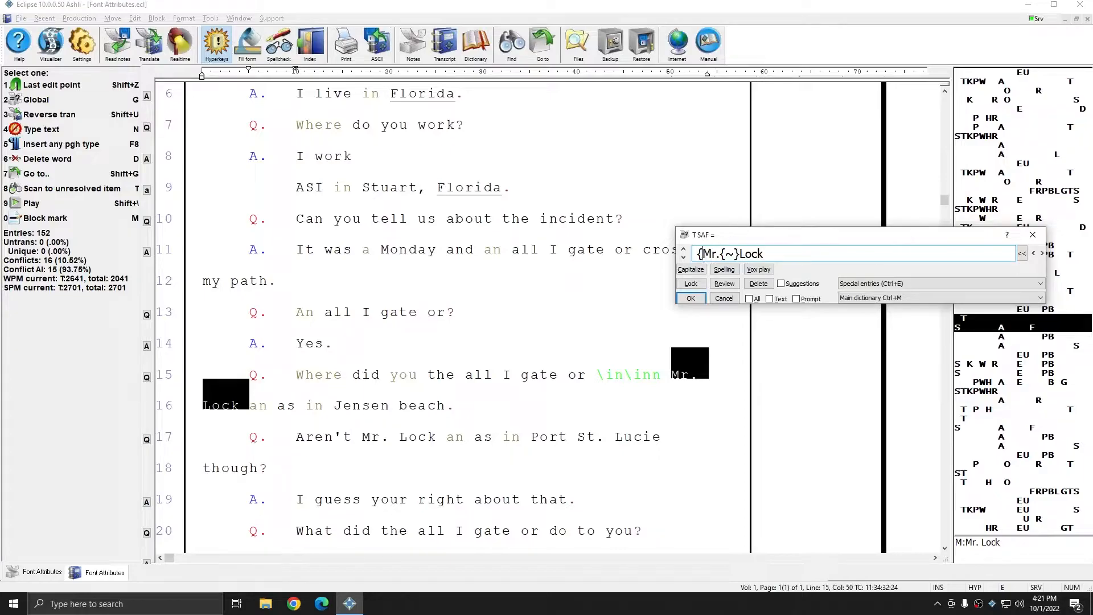
{"action": "type", "text": "i}"}
{"action": "key", "text": "Return"}
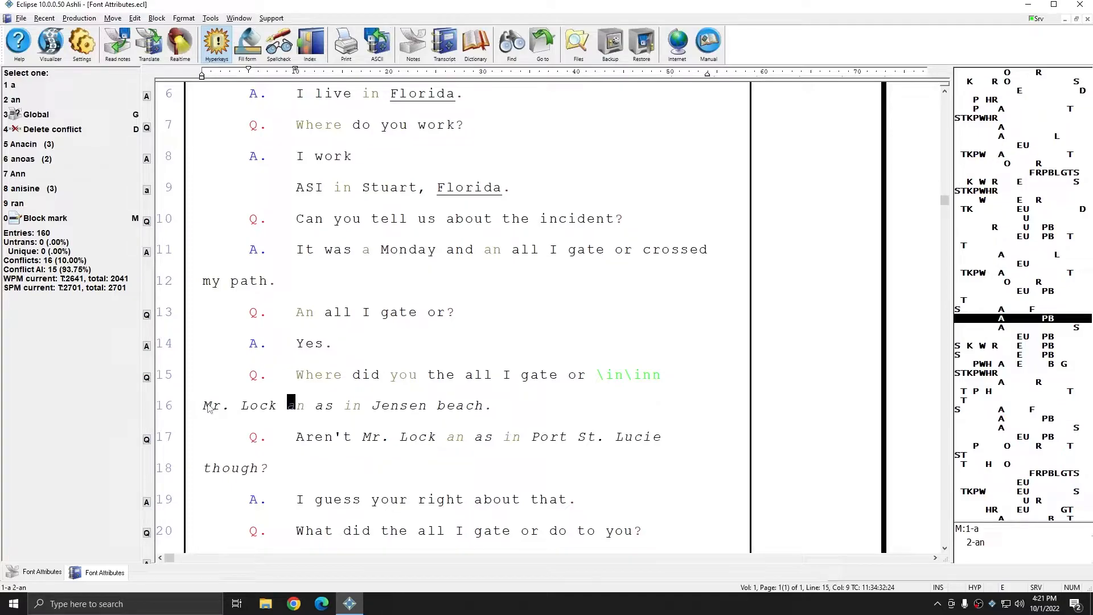
Step: Globally redefine the "Mr." name starting line 16 as italic, with {i} before it and {n} after it
{"action": "left_click", "coordinate": [208, 405]}
{"action": "key", "text": "g"}
{"action": "key", "text": "Home"}
{"action": "type", "text": "{i}"}
{"action": "key", "text": "End"}
{"action": "type", "text": "{n}"}
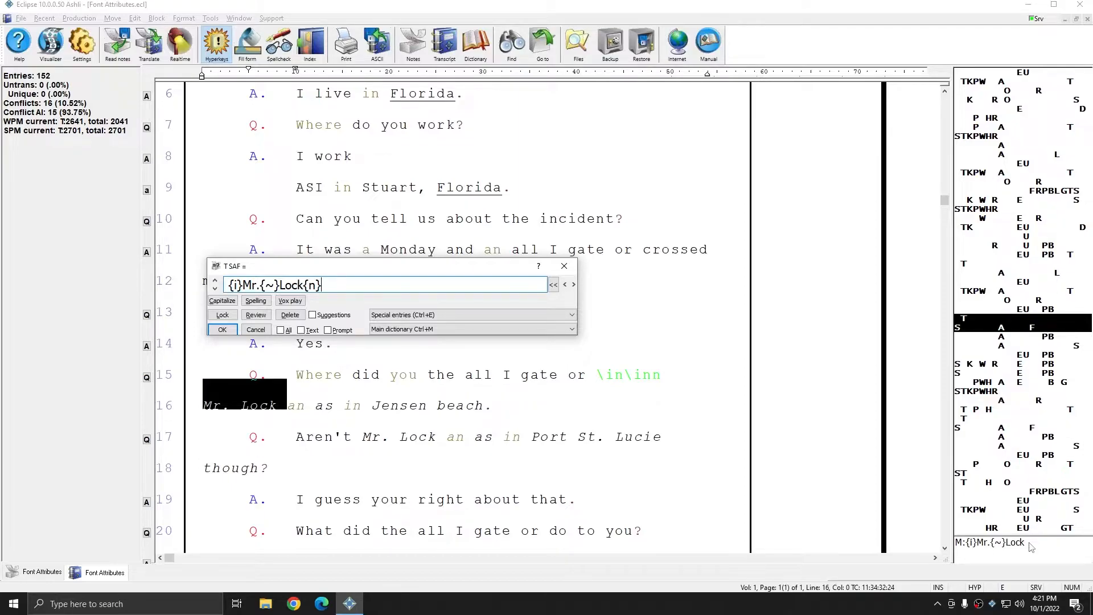
{"action": "left_click_drag", "start_coordinate": [491, 266], "coordinate": [536, 207]}
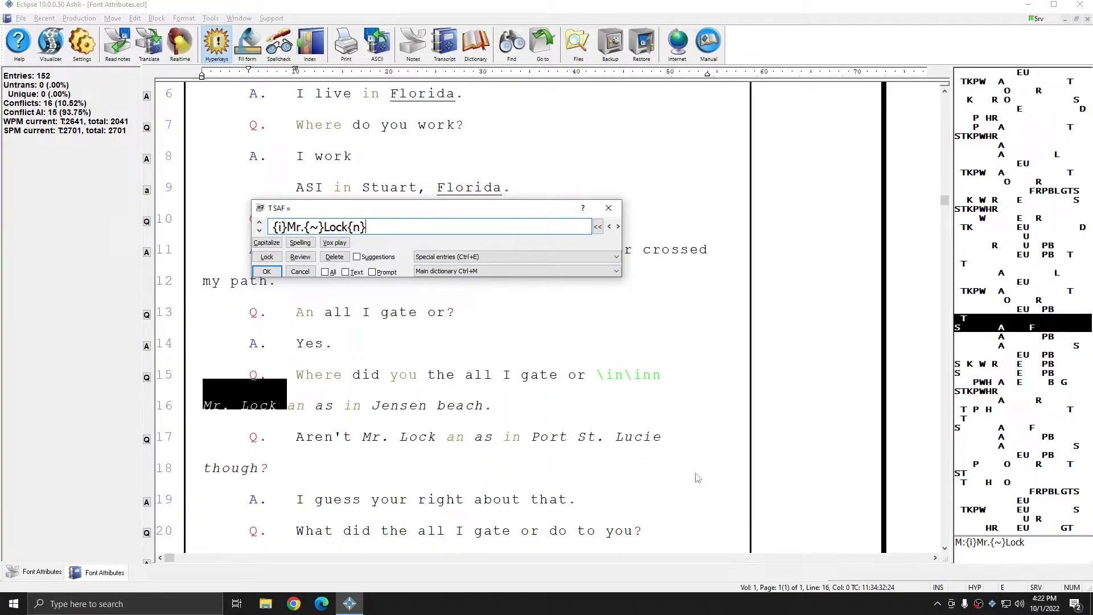
{"action": "left_click", "coordinate": [266, 272]}
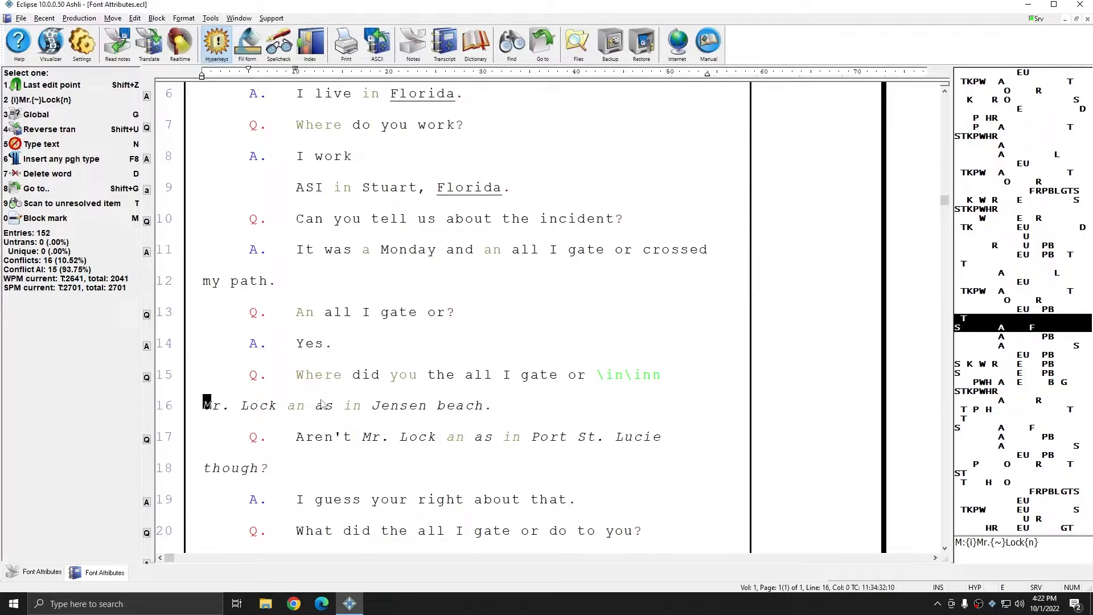
Step: Switch to the Font Attributes notes file and retranslate it in Quick tran mode
{"action": "scroll", "coordinate": [322, 404], "scroll_direction": "down", "scroll_amount": 1}
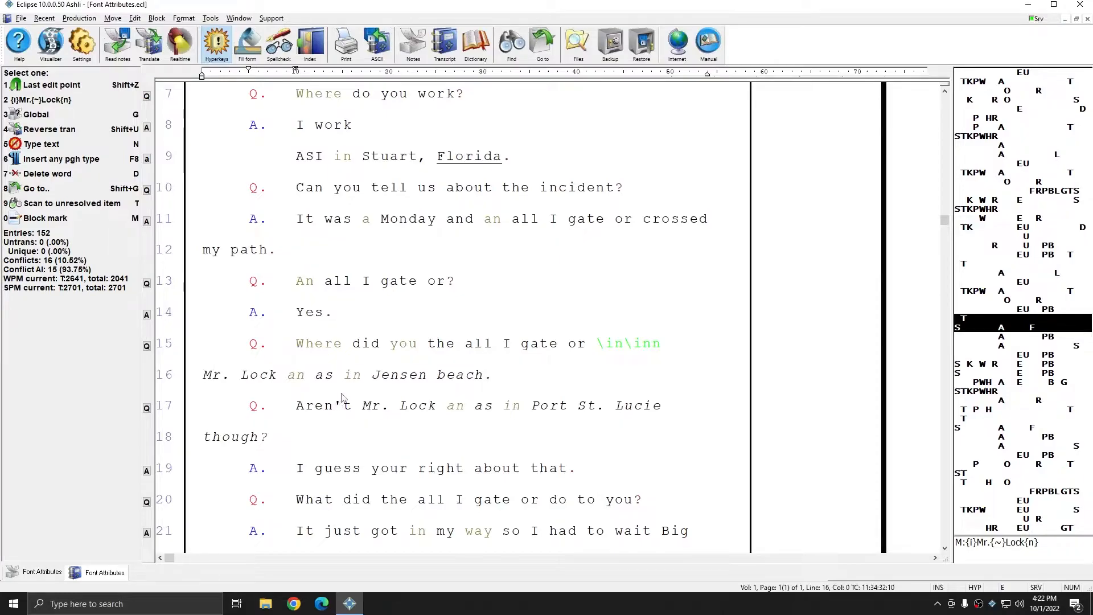
{"action": "scroll", "coordinate": [343, 393], "scroll_direction": "down", "scroll_amount": 1}
{"action": "scroll", "coordinate": [343, 394], "scroll_direction": "up", "scroll_amount": 4}
{"action": "left_click", "coordinate": [505, 350]}
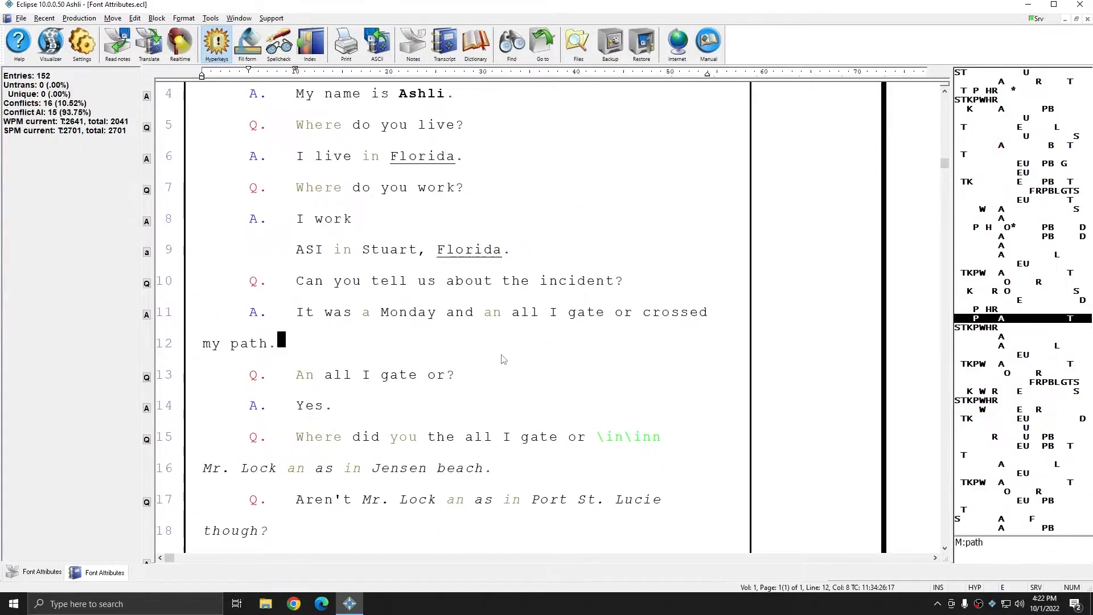
{"action": "key", "text": "ctrl+Tab"}
{"action": "key", "text": "ctrl+t"}
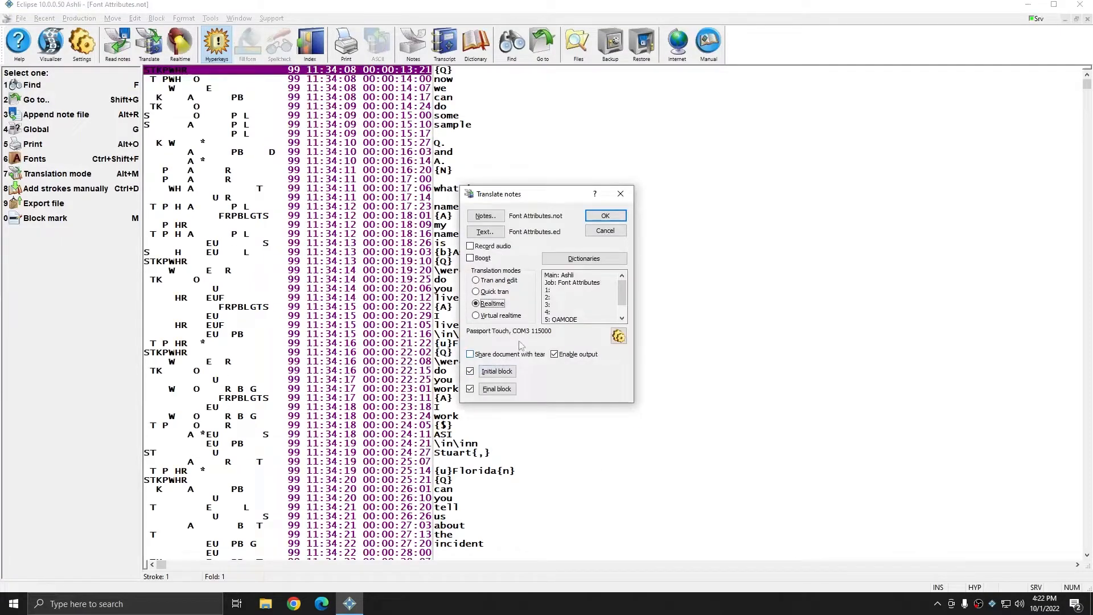
{"action": "left_click", "coordinate": [499, 293]}
{"action": "left_click", "coordinate": [605, 215]}
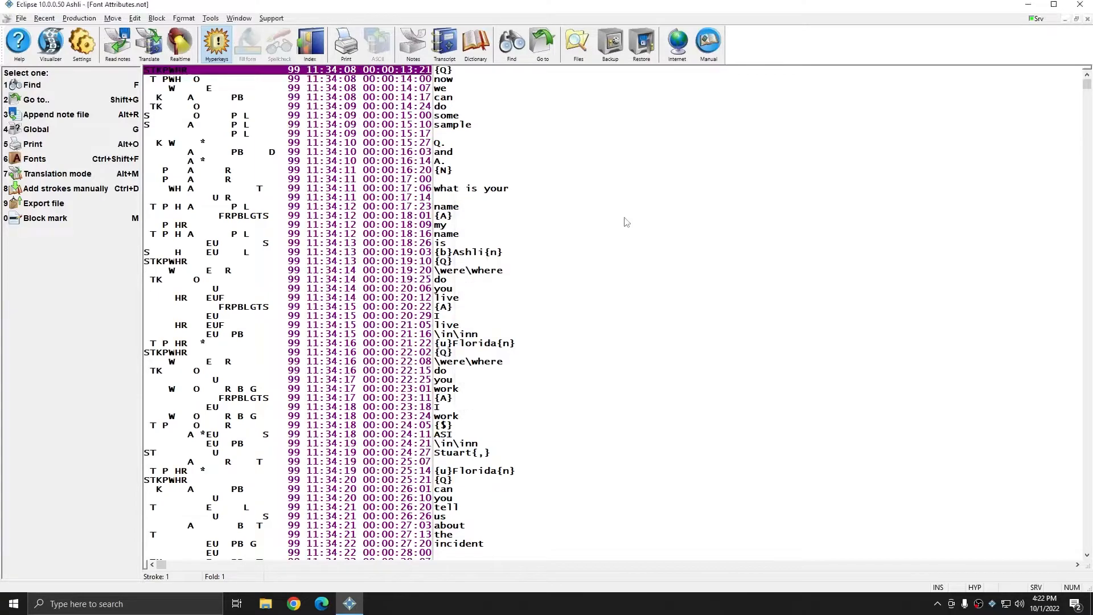
{"action": "left_click", "coordinate": [526, 310]}
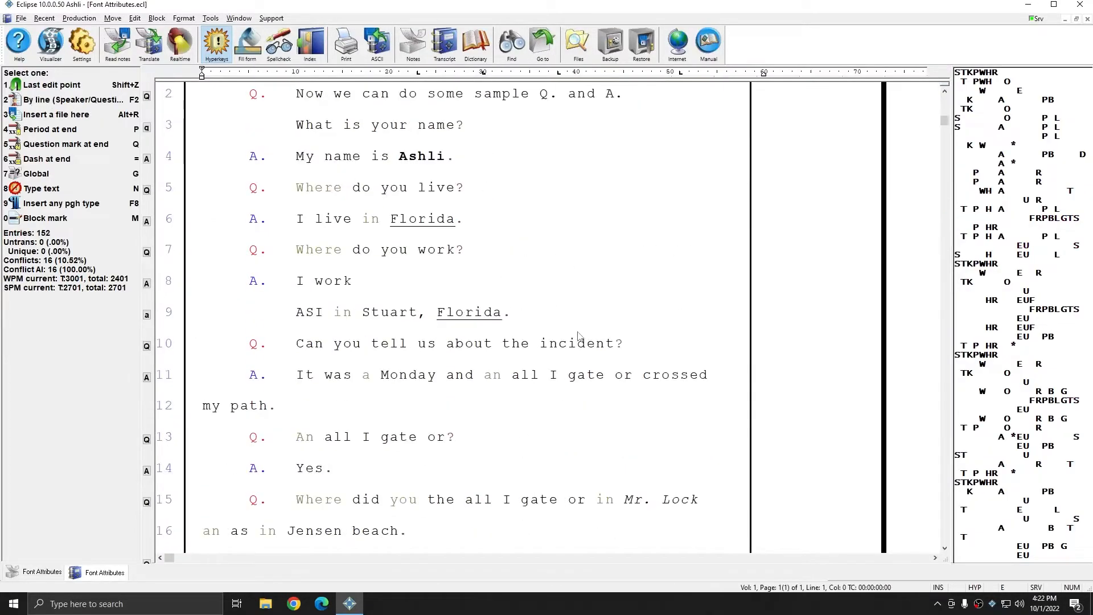
Step: Examine the definitions of the first name on line 4, Florida, and the "Mr." name in the retranslated transcript
{"action": "left_click", "coordinate": [403, 154]}
{"action": "left_click", "coordinate": [394, 218]}
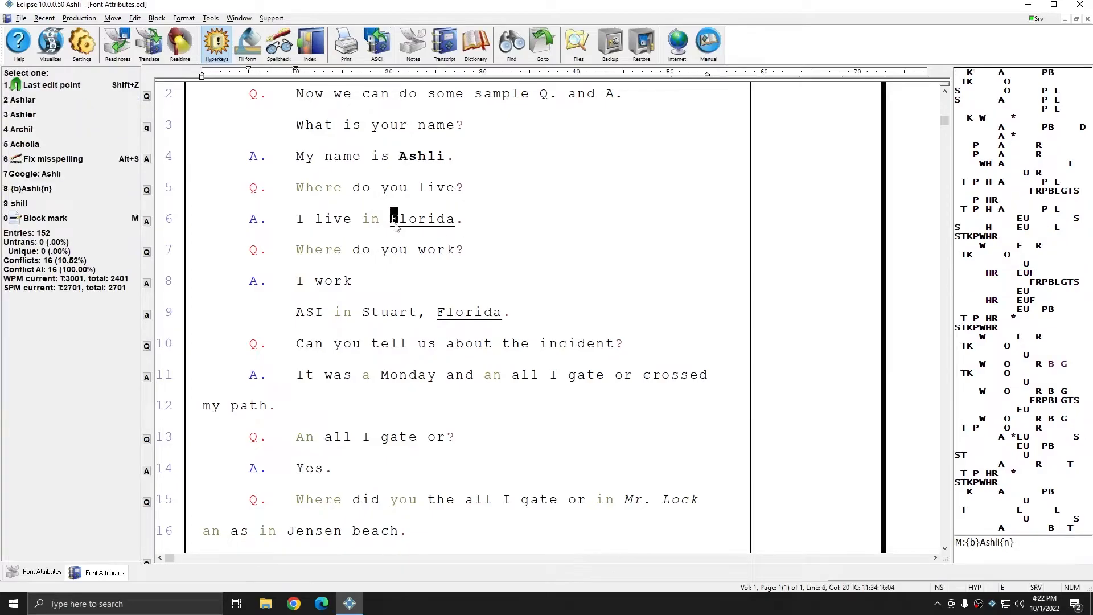
{"action": "left_click", "coordinate": [442, 314]}
{"action": "scroll", "coordinate": [412, 312], "scroll_direction": "down", "scroll_amount": 4}
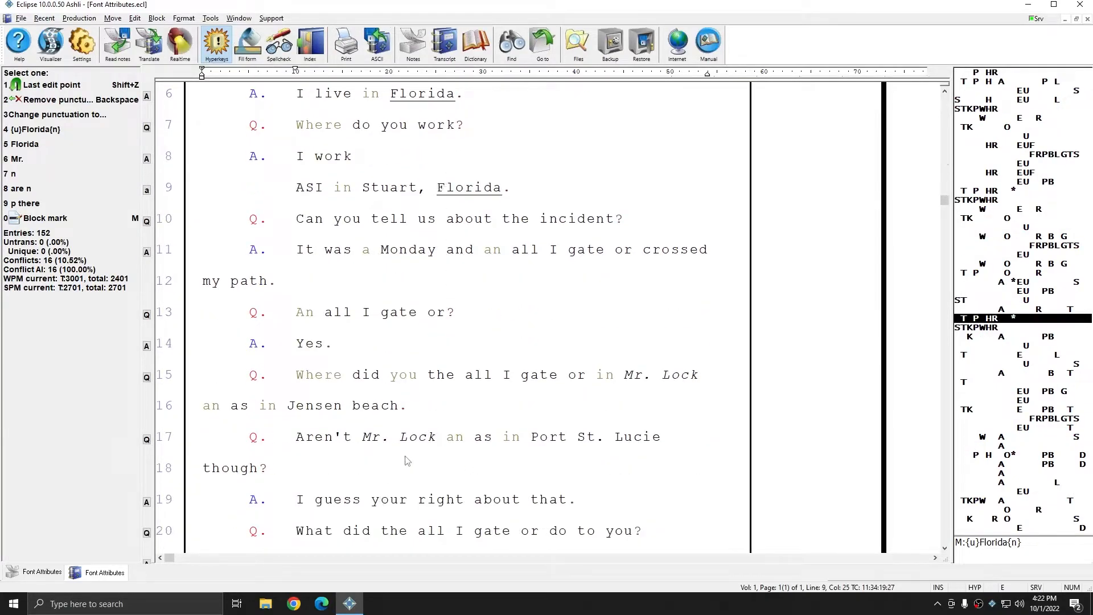
{"action": "left_click_drag", "start_coordinate": [630, 373], "coordinate": [704, 375]}
{"action": "left_click", "coordinate": [366, 437]}
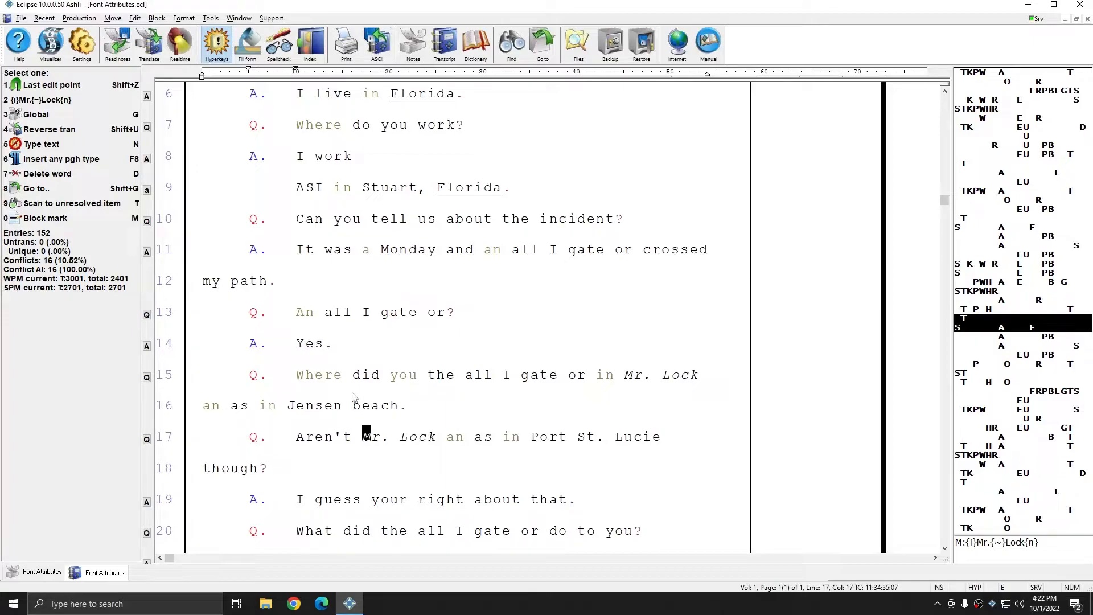
Step: Globally define "your" on line 19 as bold, underlined and italic with the entry {bui}you're{n}
{"action": "scroll", "coordinate": [357, 401], "scroll_direction": "down", "scroll_amount": 1}
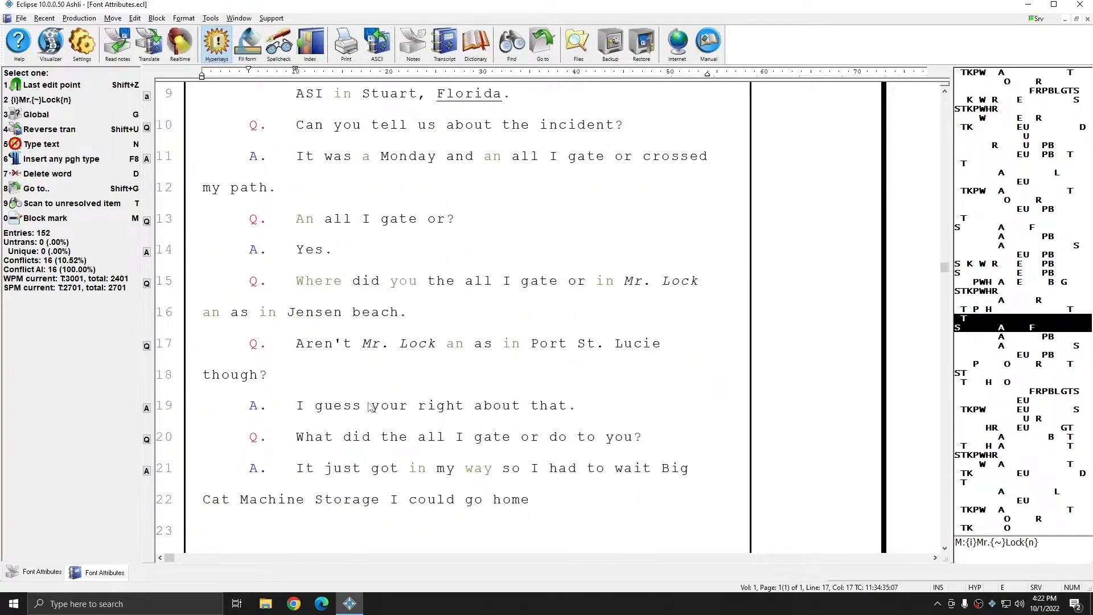
{"action": "left_click", "coordinate": [374, 415]}
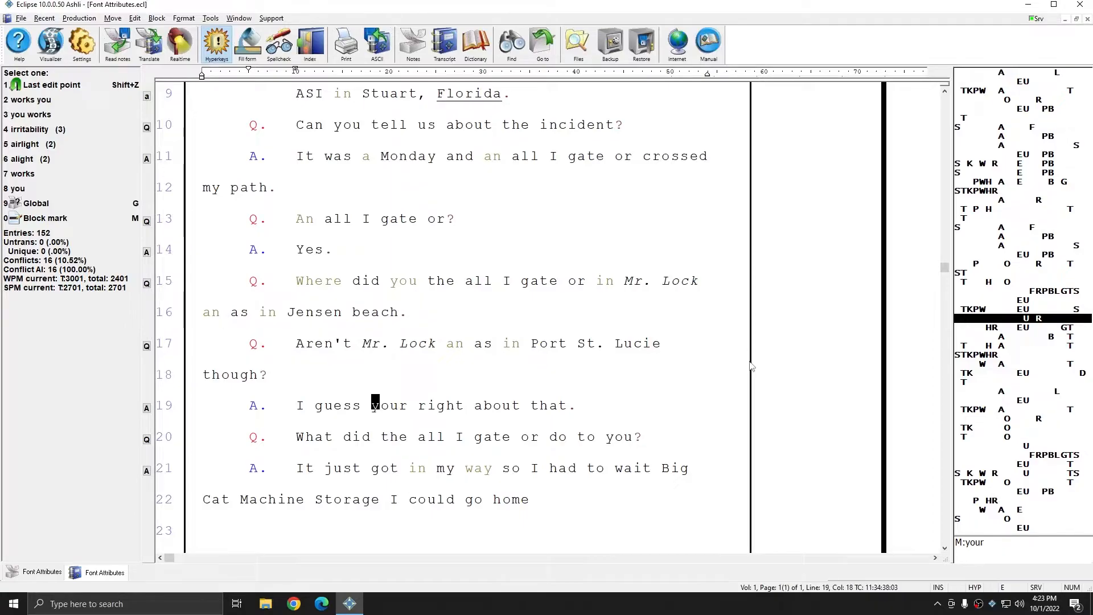
{"action": "type", "text": "g{"}
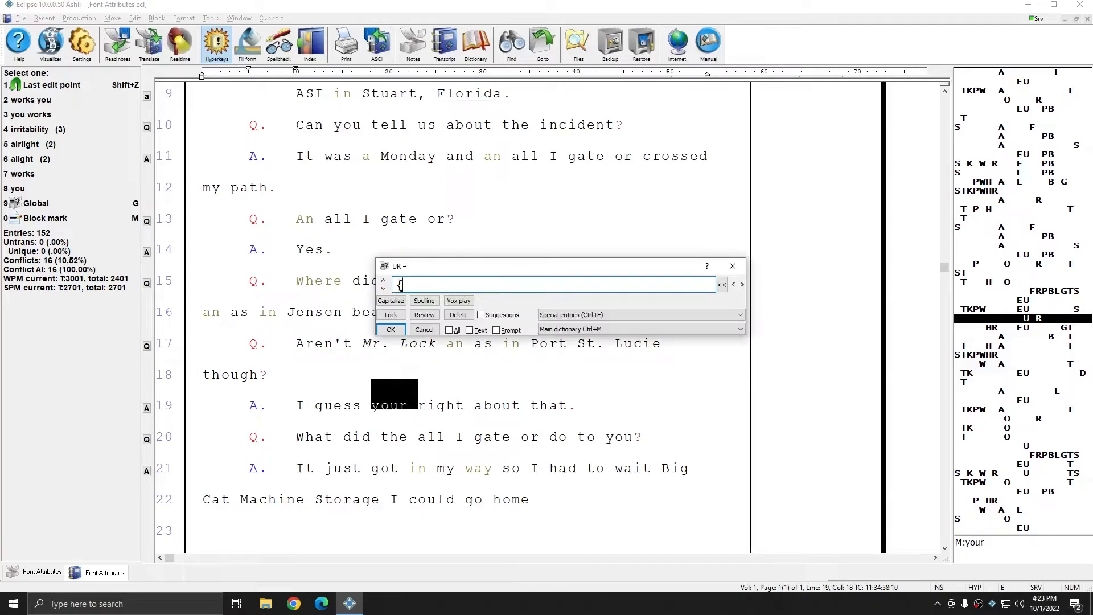
{"action": "type", "text": "bui}you're"}
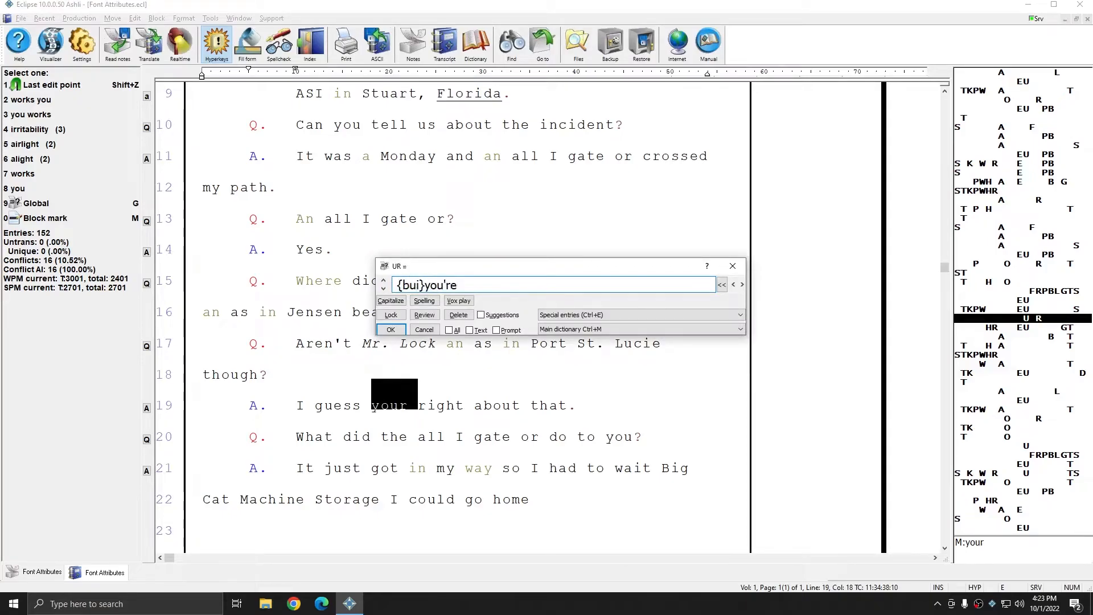
{"action": "type", "text": "{n}"}
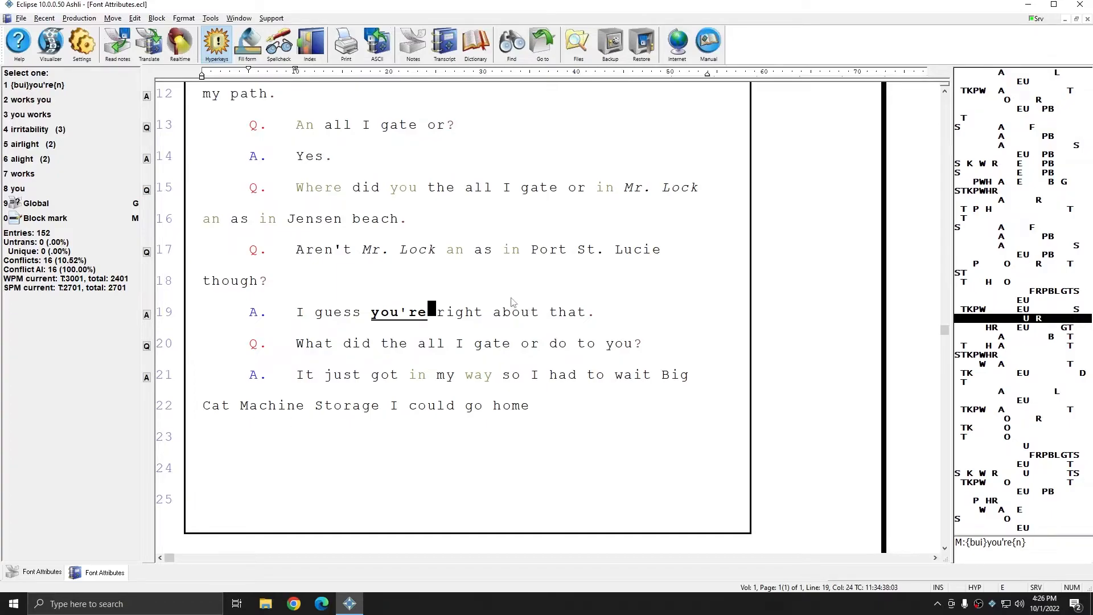
Step: Review the formatted entries for you're on line 19, Florida on line 9, and the first name on line 4
{"action": "left_click", "coordinate": [376, 314]}
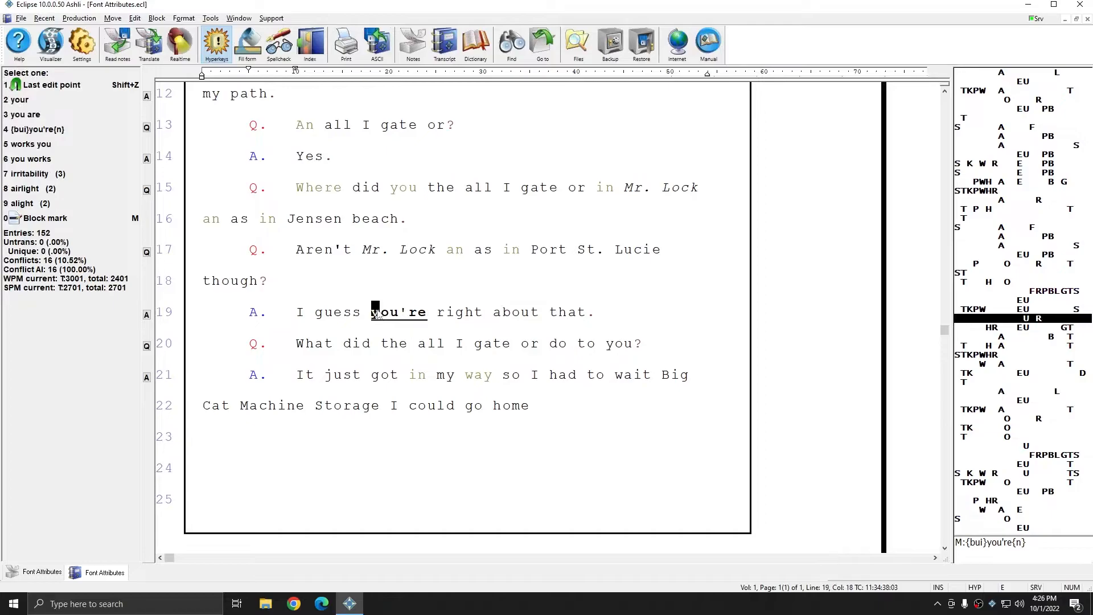
{"action": "scroll", "coordinate": [376, 313], "scroll_direction": "up", "scroll_amount": 3}
{"action": "left_click", "coordinate": [450, 228]}
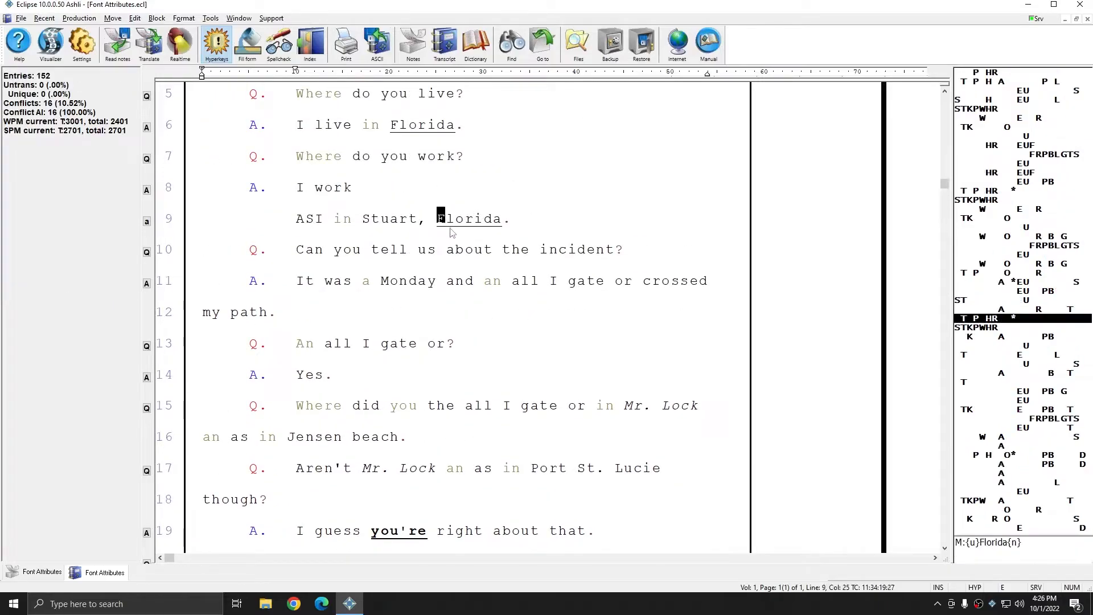
{"action": "scroll", "coordinate": [451, 231], "scroll_direction": "up", "scroll_amount": 3}
{"action": "left_click", "coordinate": [405, 297]}
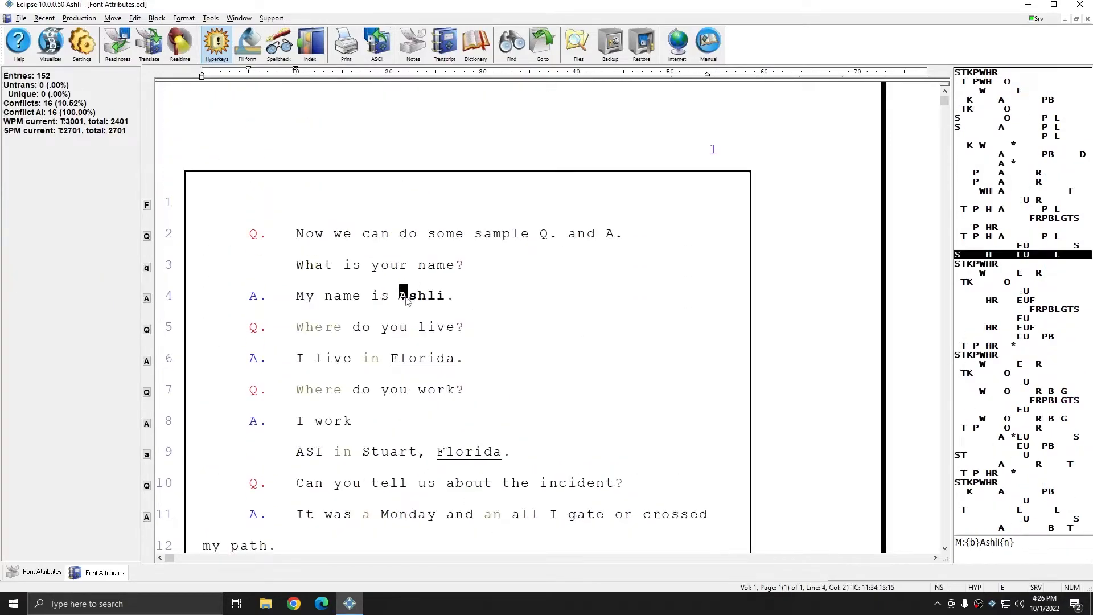